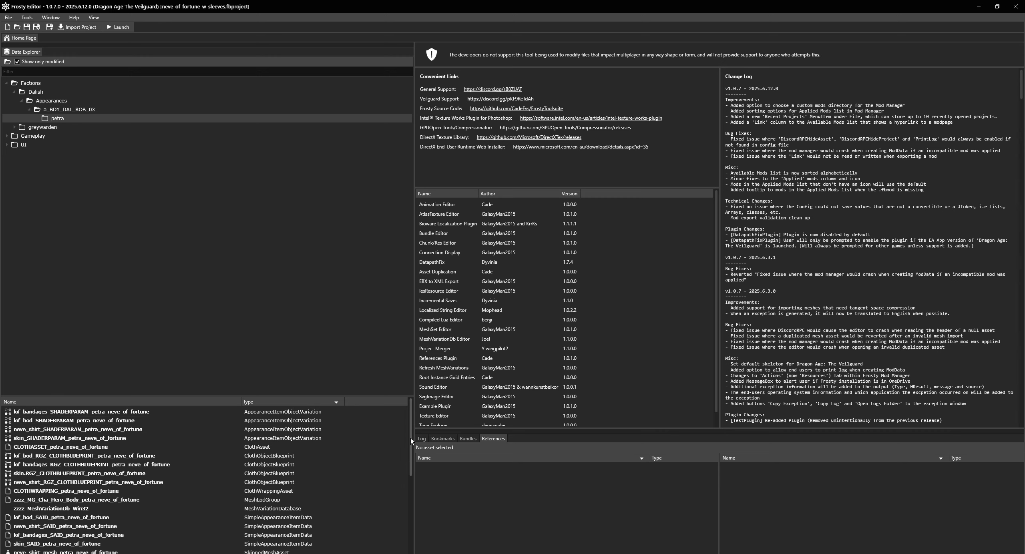
# Examine the project's modified assets in the petra folder and the greywarden Appearances Base_01 folder.
pyautogui.moveTo(410, 438); pyautogui.dragTo(412, 533)
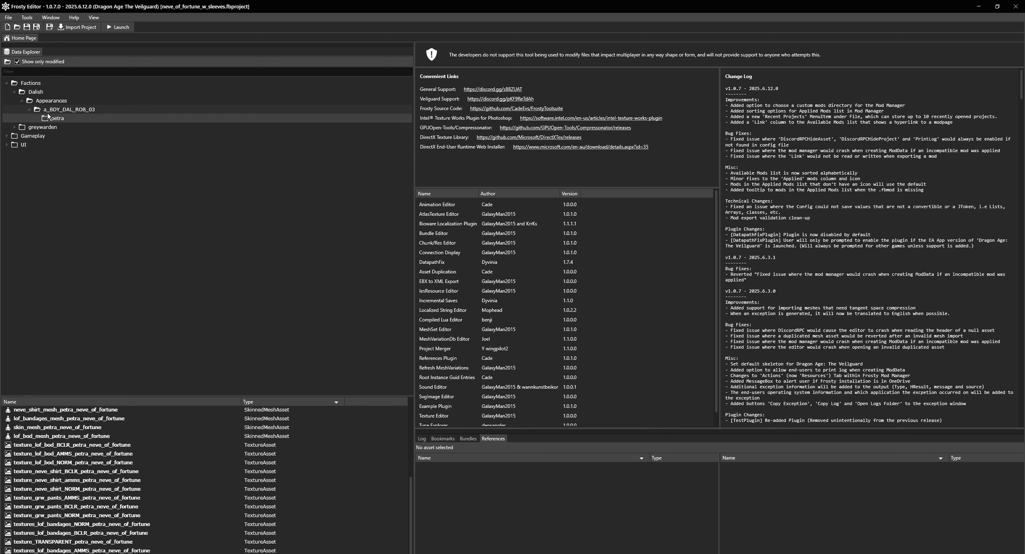
pyautogui.click(31, 128)
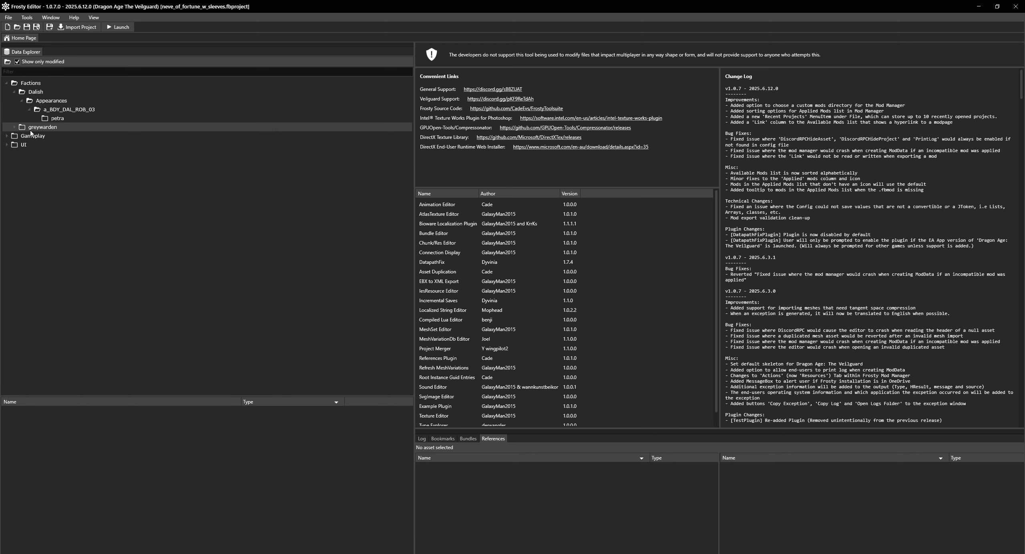
pyautogui.doubleClick(31, 128)
pyautogui.click(48, 144)
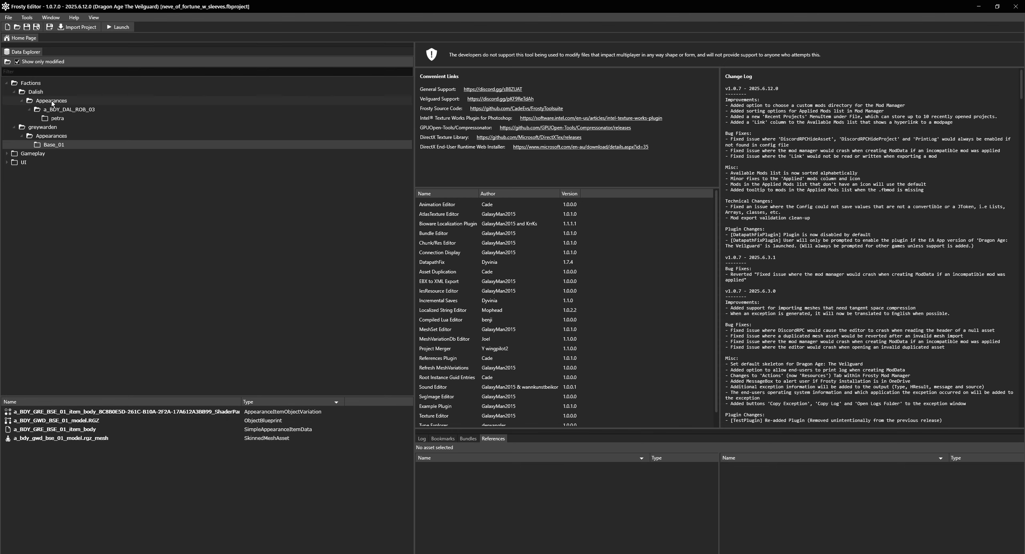
pyautogui.click(60, 118)
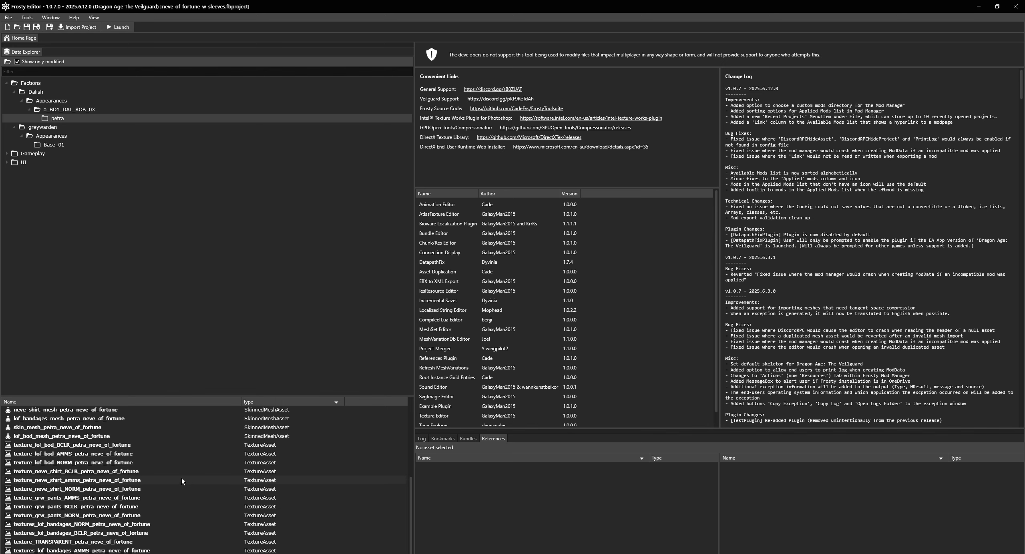
pyautogui.scroll(8, 143, 467)
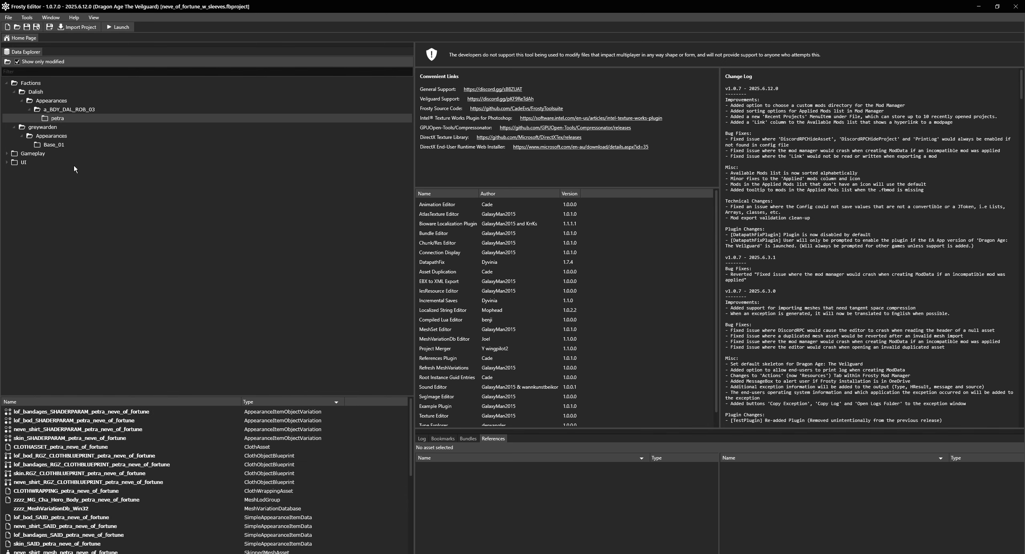
# Preview the a_bdy_gwd_bse_01_model.rgz_mesh asset from the greywarden Base_01 folder and close its preview.
pyautogui.click(63, 145)
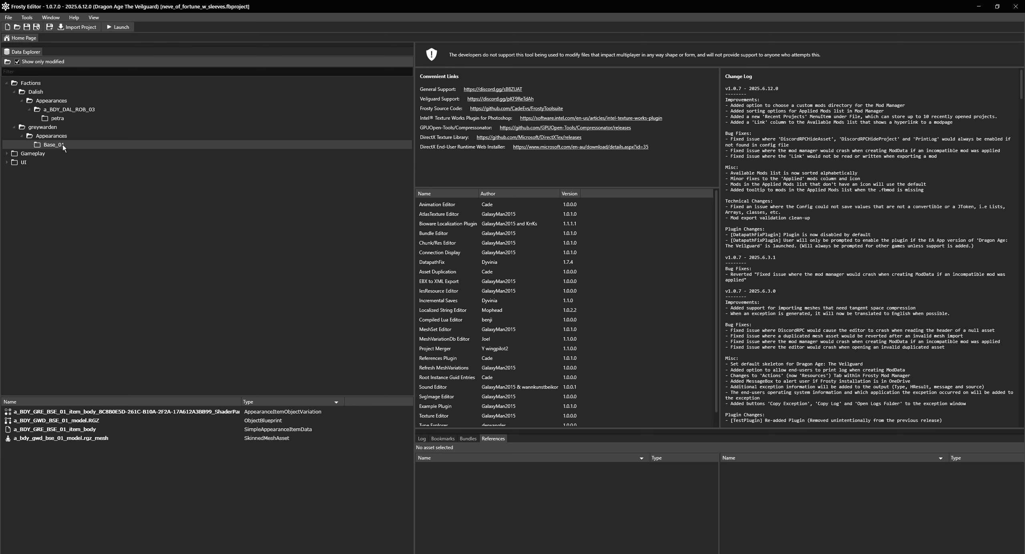
pyautogui.click(132, 440)
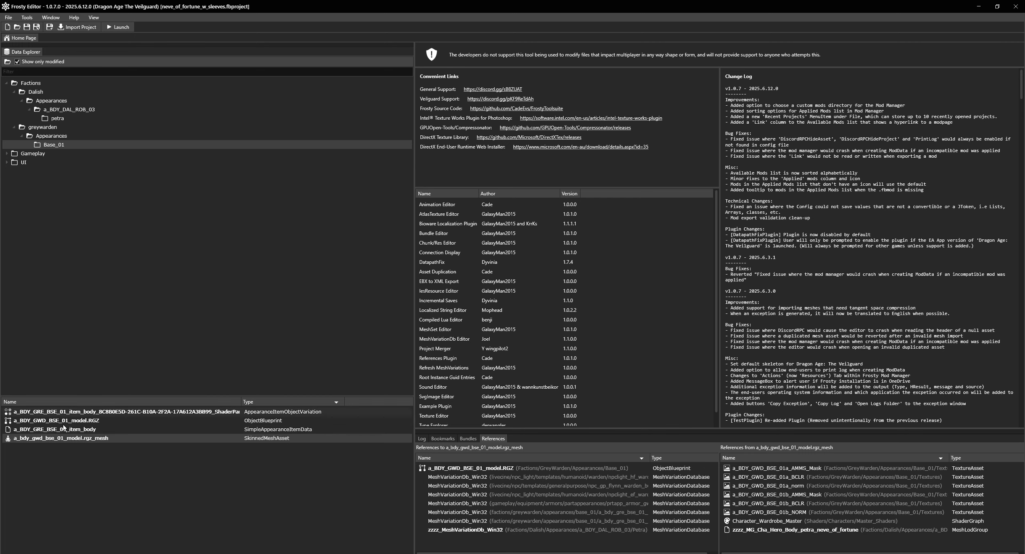
pyautogui.doubleClick(45, 439)
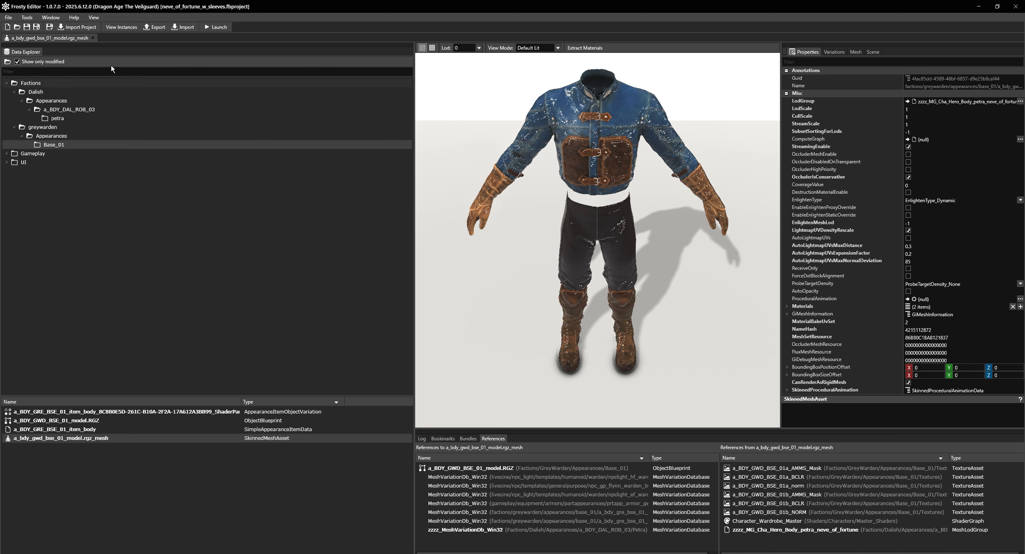
pyautogui.click(93, 37)
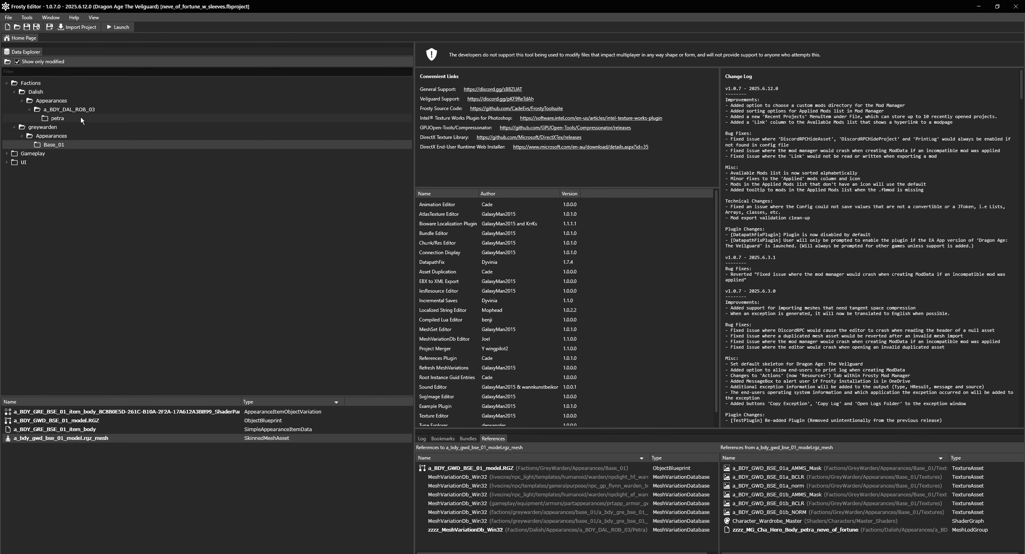
# Show the references of the zzzz_MG_Cha_Hero_Body_petra_neve_of_fortune mesh LOD group in the petra folder.
pyautogui.click(57, 118)
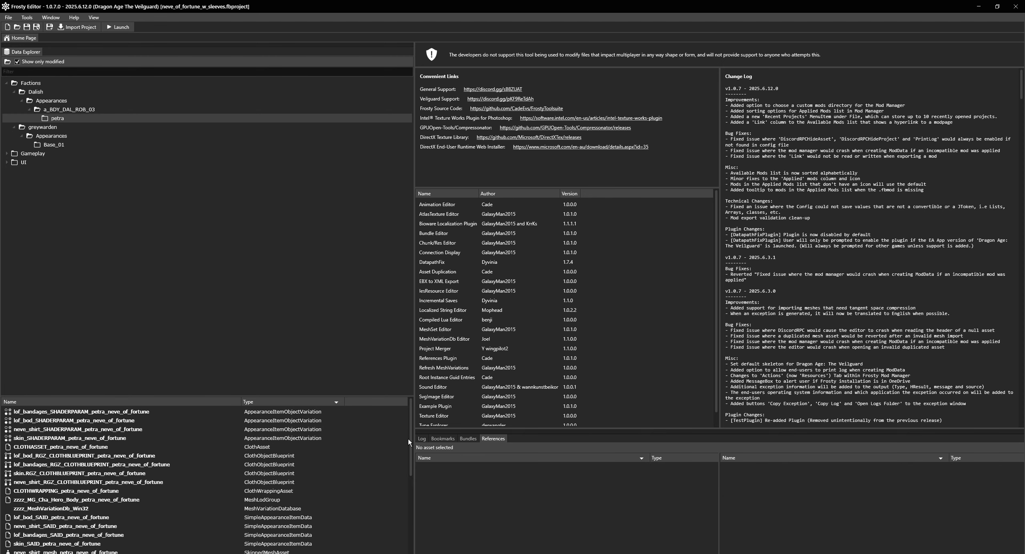
pyautogui.moveTo(410, 437)
pyautogui.mouseDown()
pyautogui.moveTo(413, 519)
pyautogui.moveTo(421, 450)
pyautogui.moveTo(405, 446)
pyautogui.mouseUp()
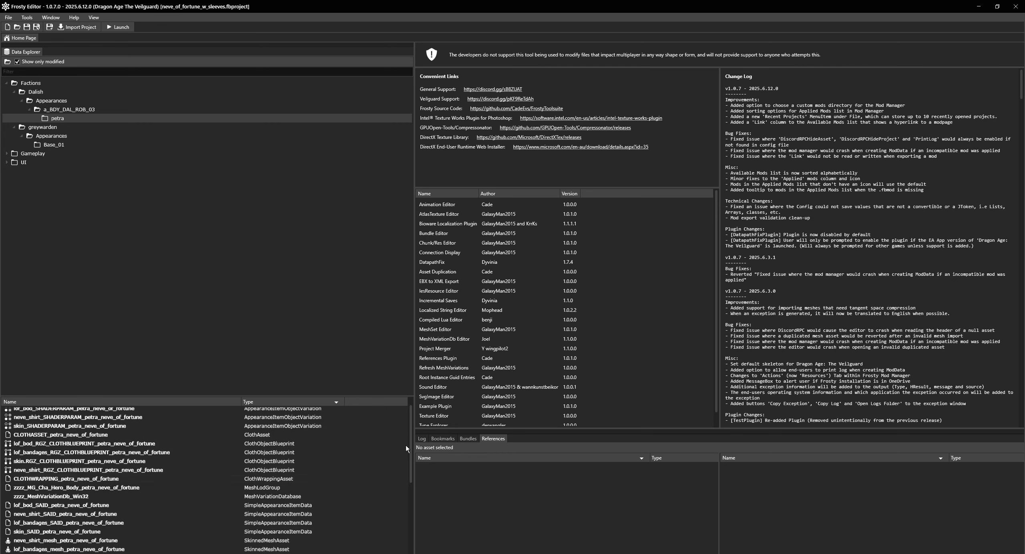
pyautogui.click(67, 487)
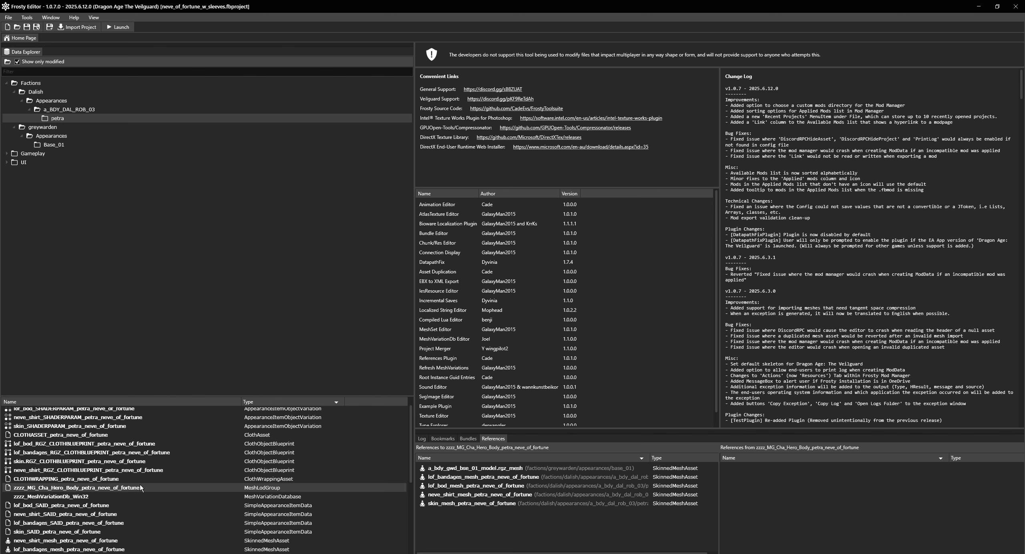
# Open the project neve_of_fortune_use_for_recolors.fbproject from the Finals folder.
pyautogui.click(16, 26)
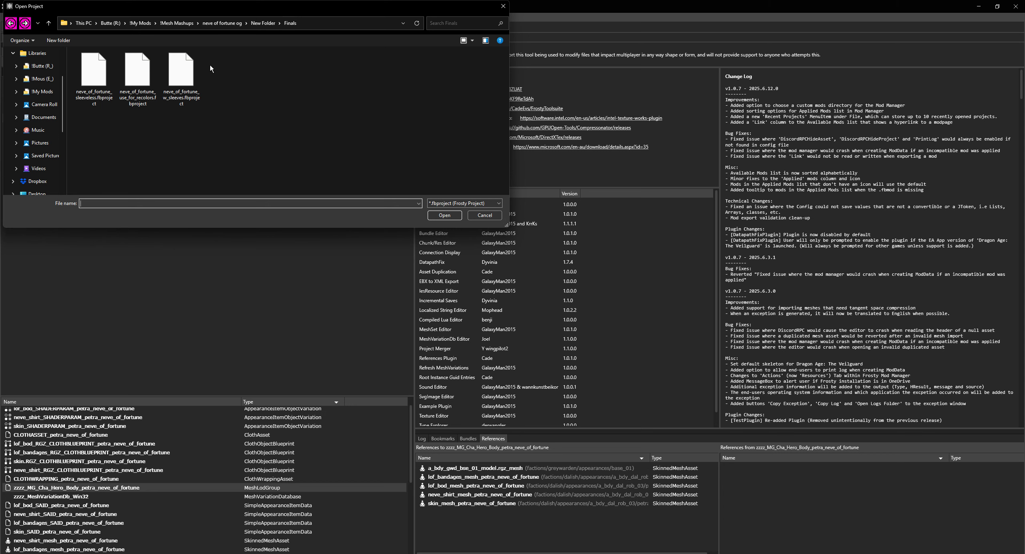
pyautogui.click(139, 105)
pyautogui.click(444, 215)
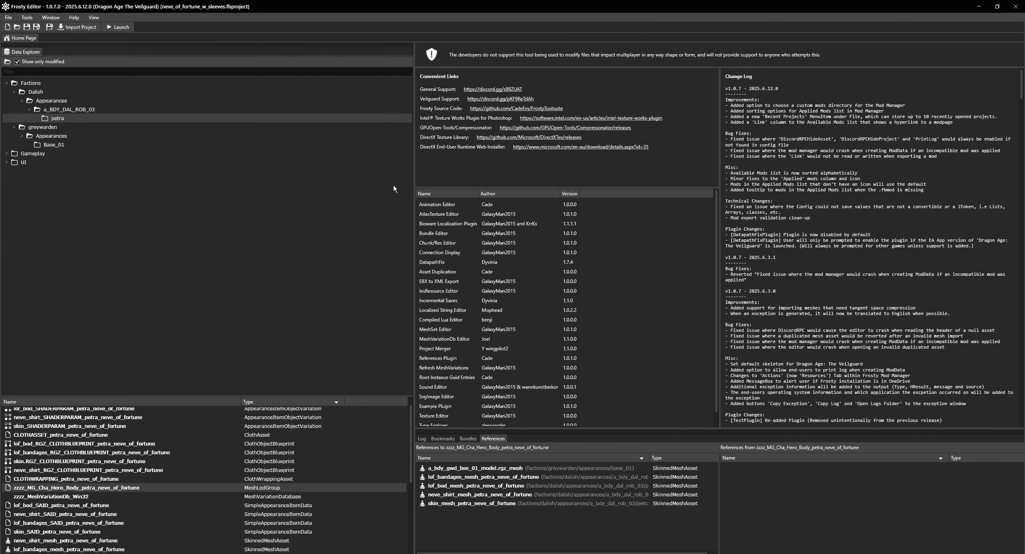
pyautogui.click(482, 302)
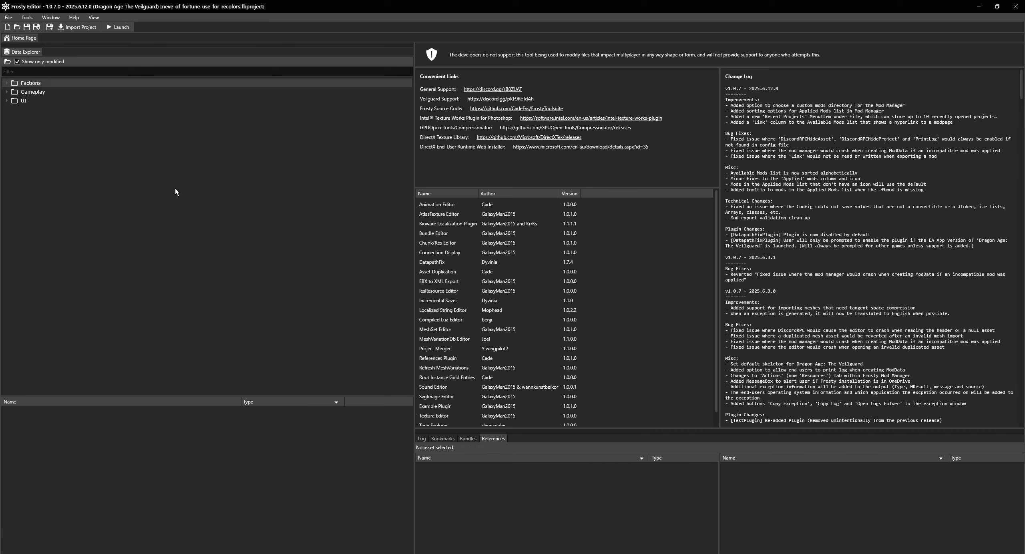
# Expand the UI, Gameplay and Factions folders and list the assets in Dalish/Appearances/a_BDY_DAL_ROB_03/petra.
pyautogui.doubleClick(29, 101)
pyautogui.doubleClick(37, 91)
pyautogui.doubleClick(40, 83)
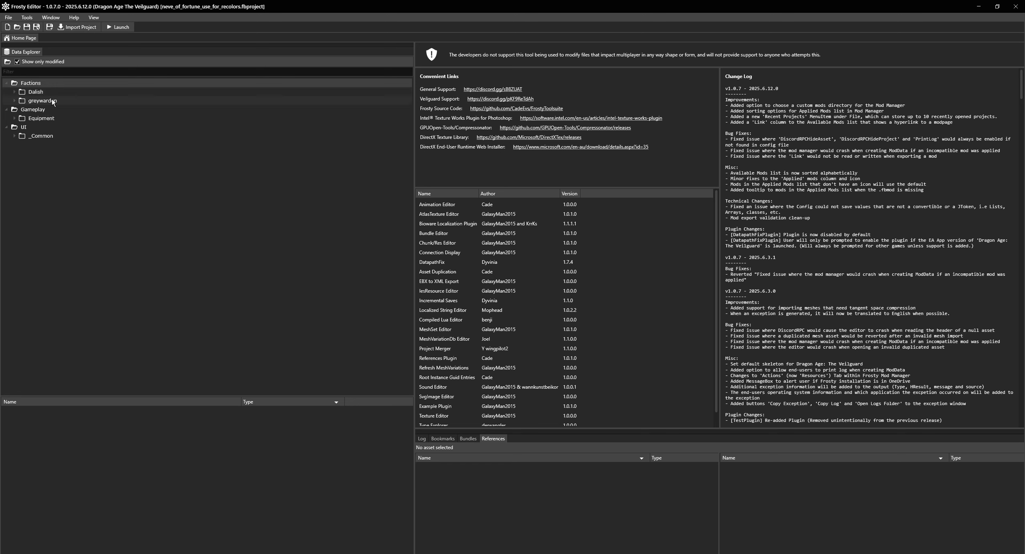
pyautogui.doubleClick(46, 92)
pyautogui.doubleClick(51, 100)
pyautogui.doubleClick(56, 111)
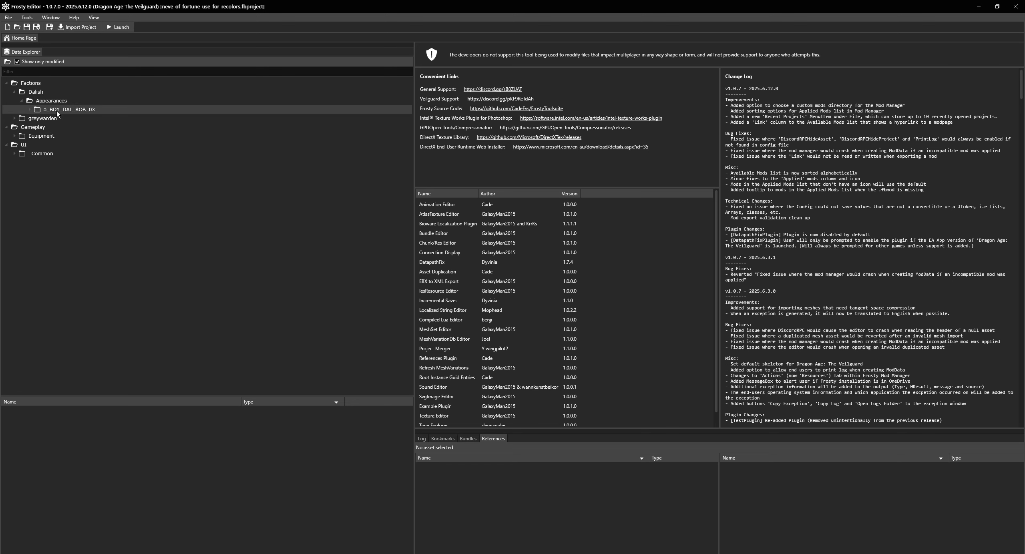
pyautogui.click(61, 118)
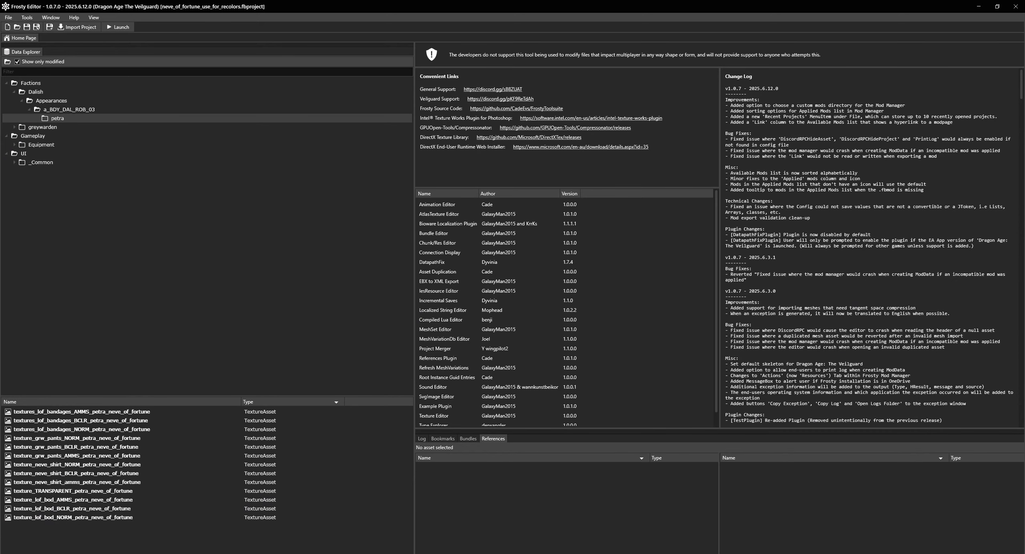
# View the Neve of Fortune image in the browser and highlight the sleeveless and regular versions among Frosty Mod Manager's applied mods.
pyautogui.moveTo(508, 136); pyautogui.dragTo(810, 79)
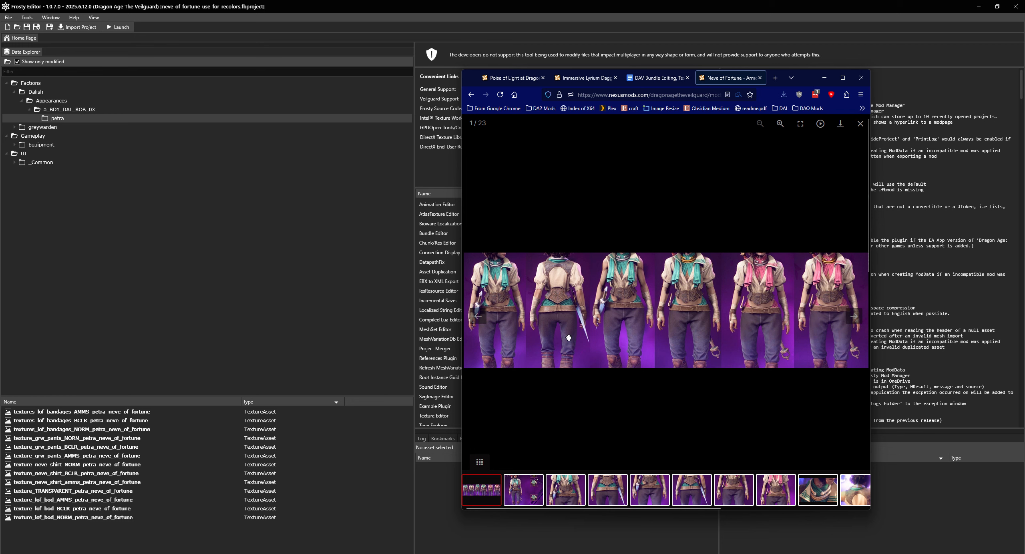
pyautogui.moveTo(400, 553)
pyautogui.hotkey('alt', 'Tab')
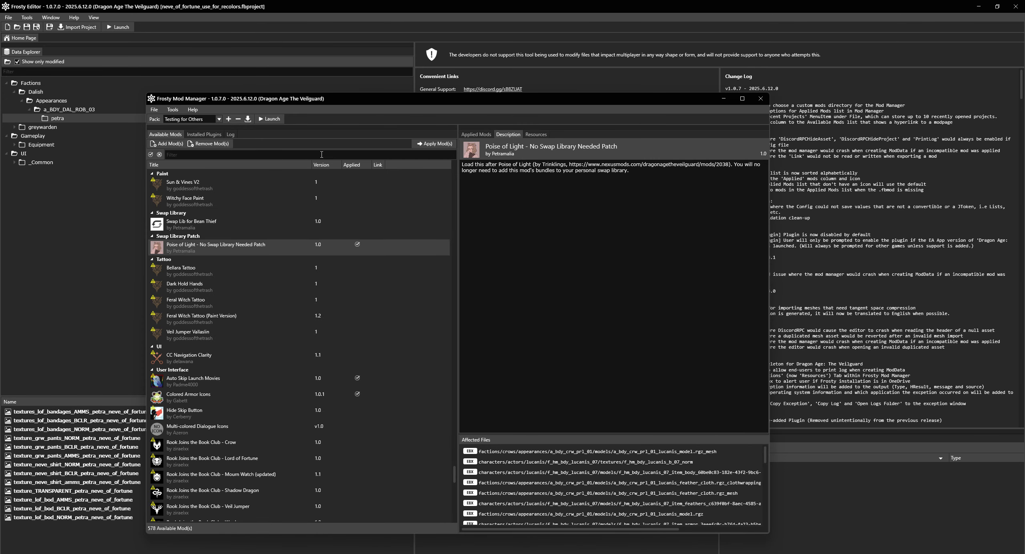
pyautogui.click(475, 134)
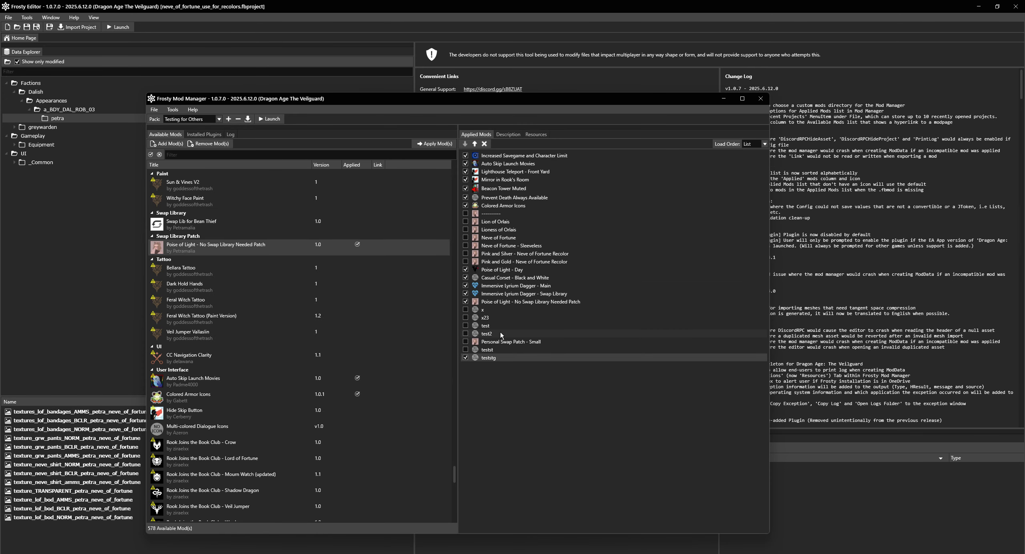
pyautogui.click(515, 246)
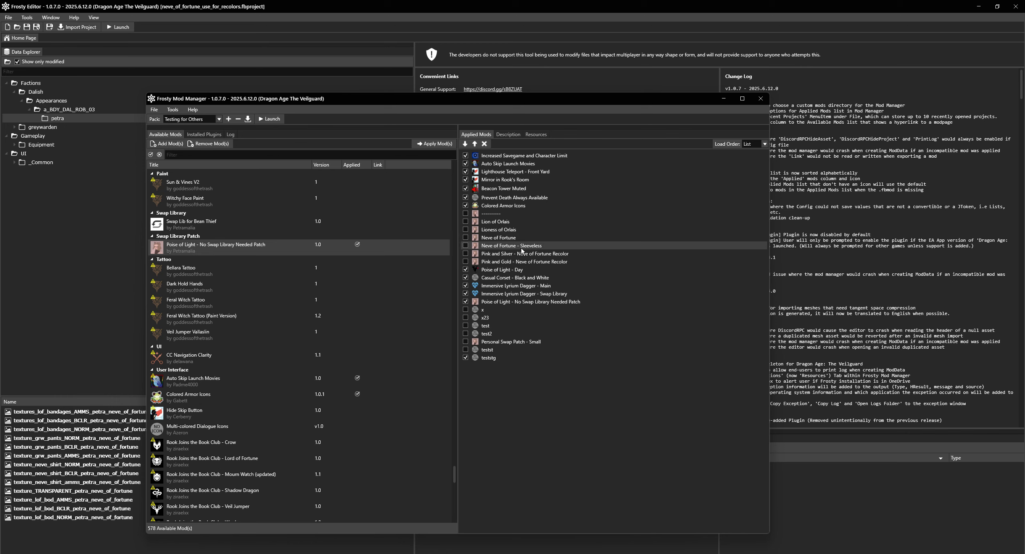
pyautogui.click(522, 239)
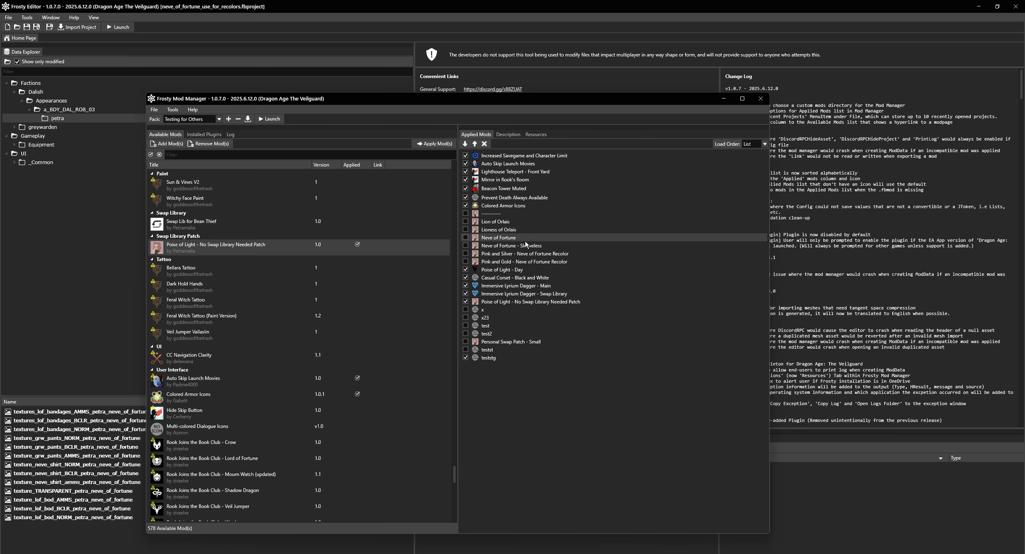
# Switch back to Frosty Editor and open the texture_neve_shirt_BCLR_petra_neve_of_fortune texture for viewing.
pyautogui.hotkey('alt', 'Tab')
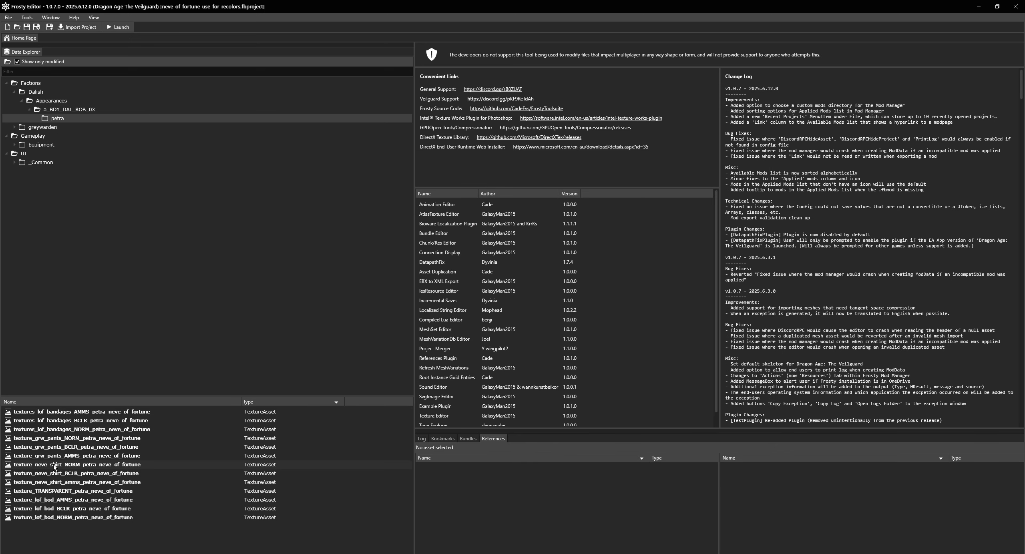
pyautogui.click(58, 474)
pyautogui.doubleClick(57, 474)
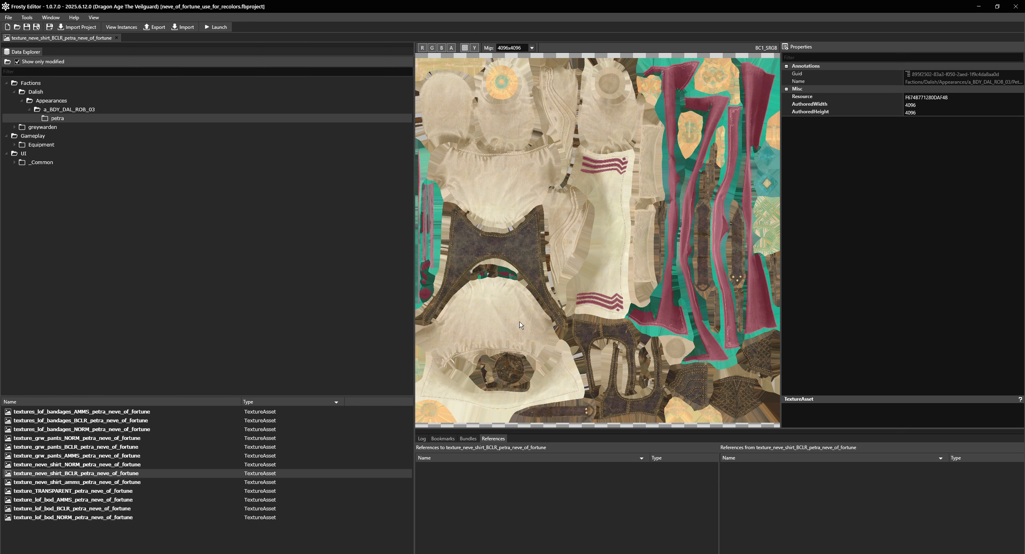
# In Frosty Mod Manager, highlight in turn the Pink and Silver recolor, both Neve of Fortune versions, Lion of Orlais and Lioness of Orlais.
pyautogui.hotkey('alt', 'Tab')
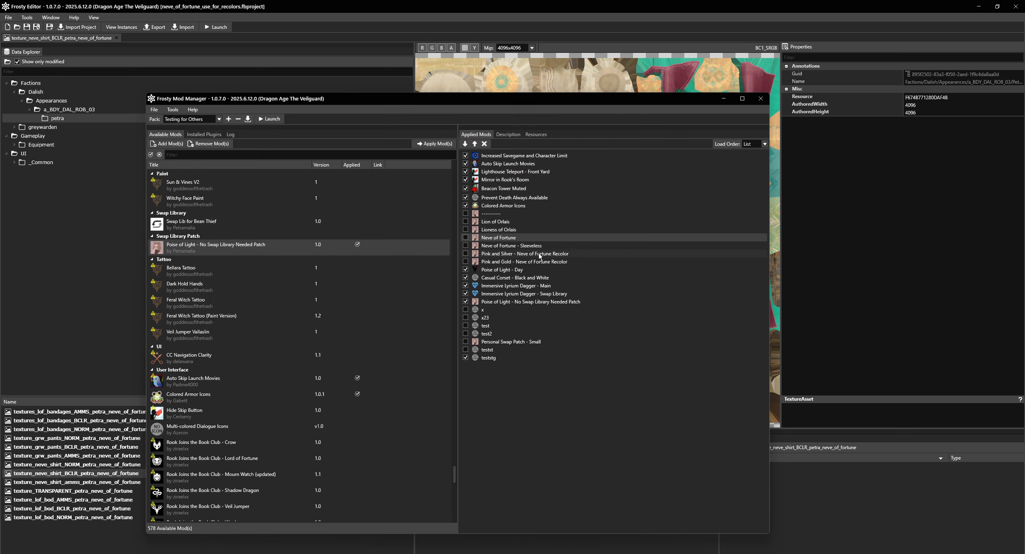
pyautogui.click(506, 253)
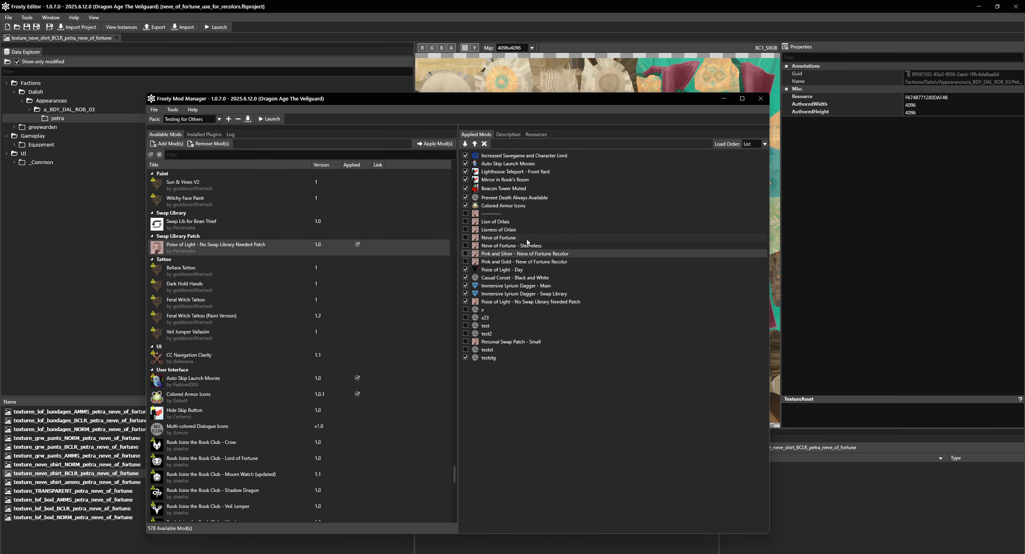
pyautogui.click(520, 239)
pyautogui.click(526, 246)
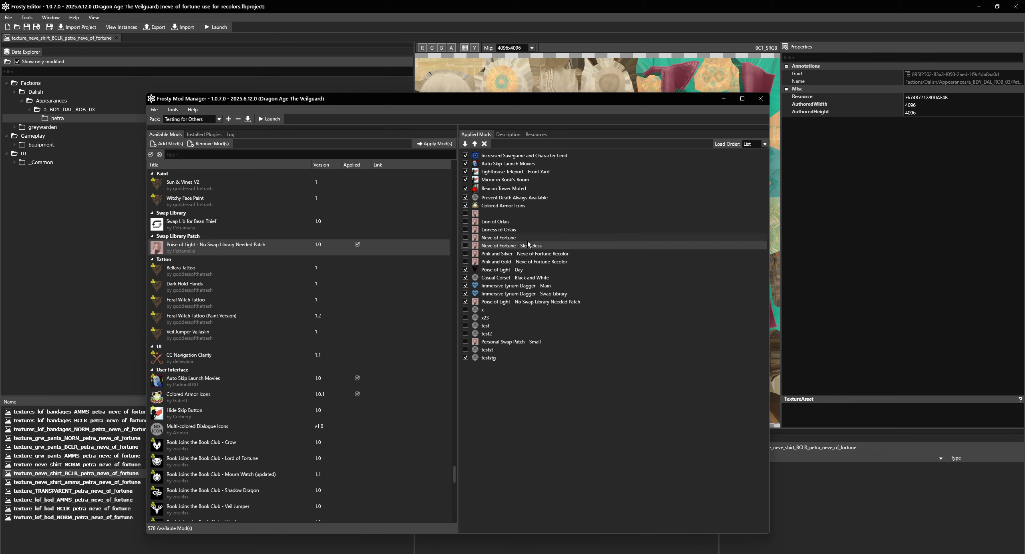
pyautogui.click(519, 222)
pyautogui.click(500, 230)
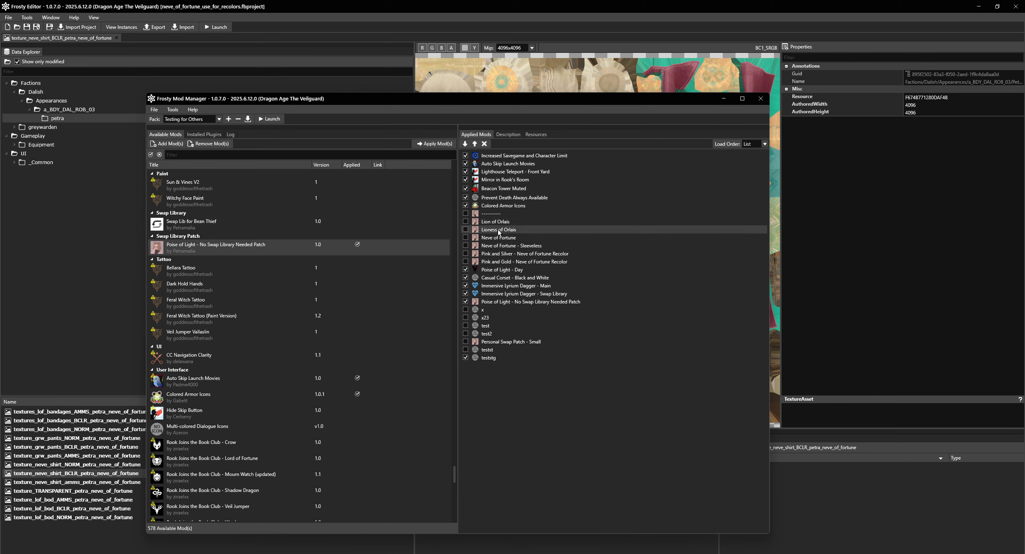